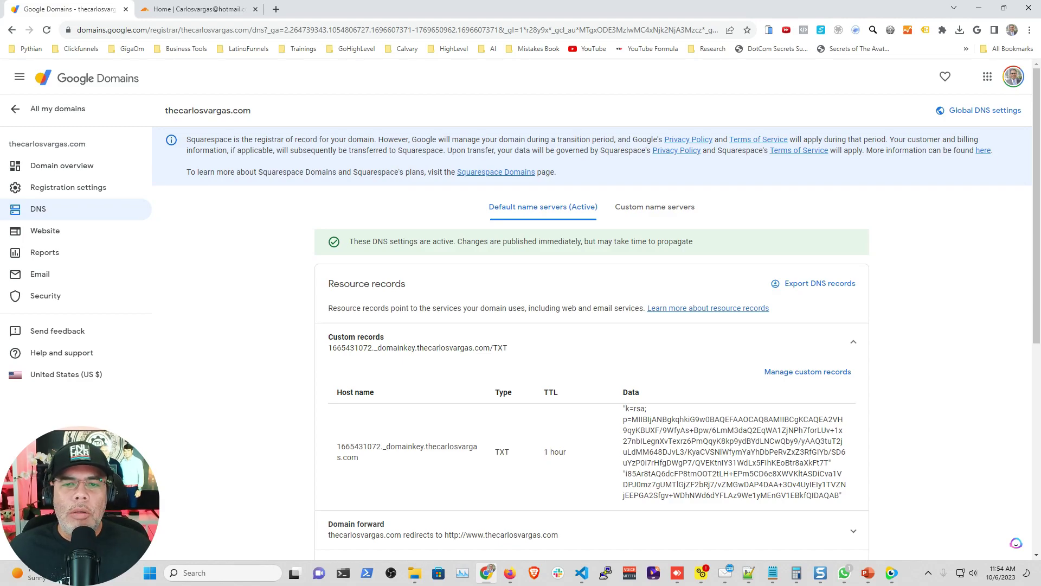
Check the Google Domains records and name servers, then select the thecarlosvargas.com heading
scroll(592, 326, down, 8)
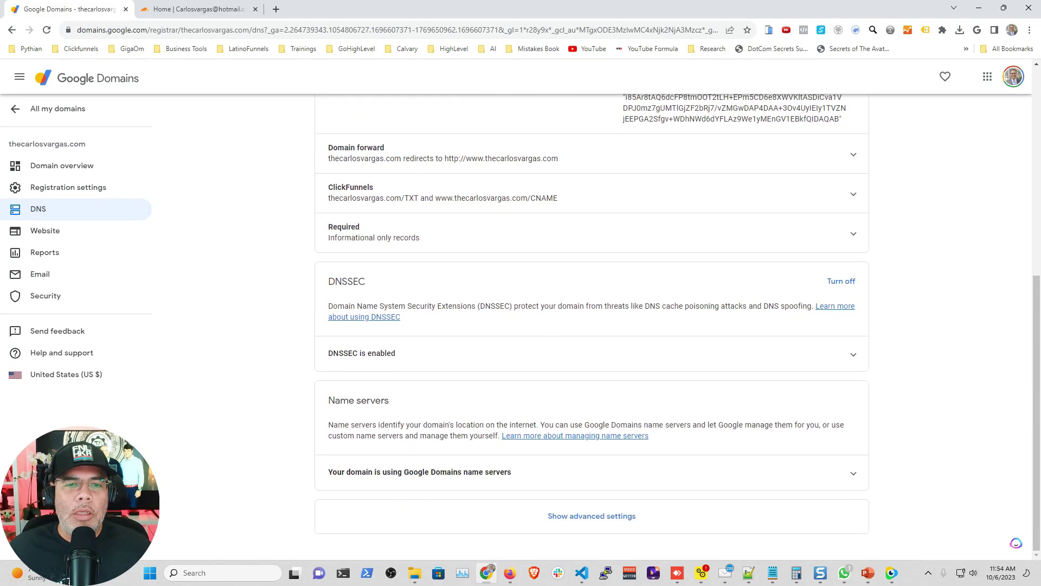
scroll(592, 326, up, 5)
scroll(591, 325, up, 2)
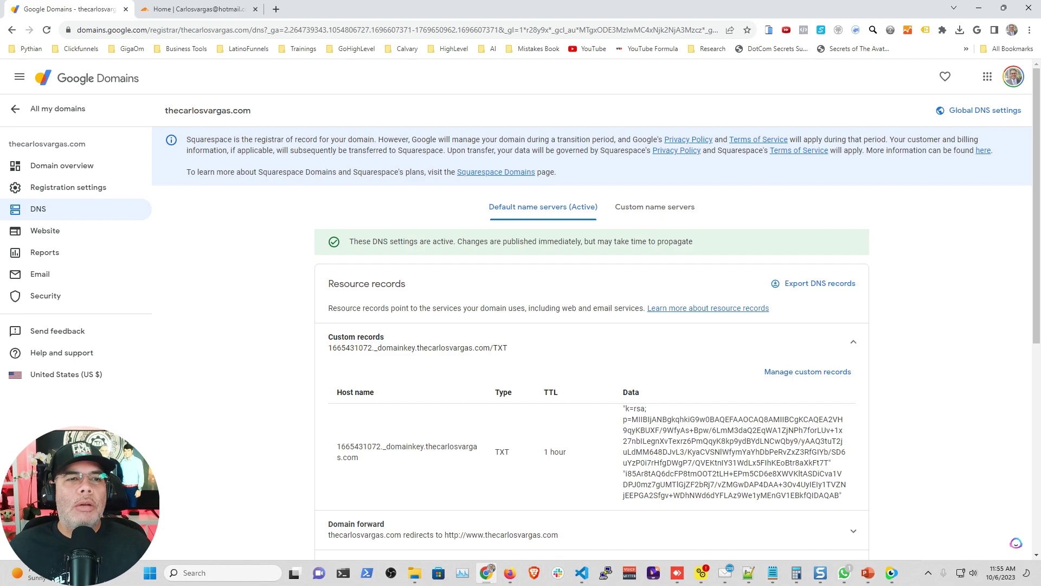
drag(251, 110, 167, 109)
key(ctrl+c)
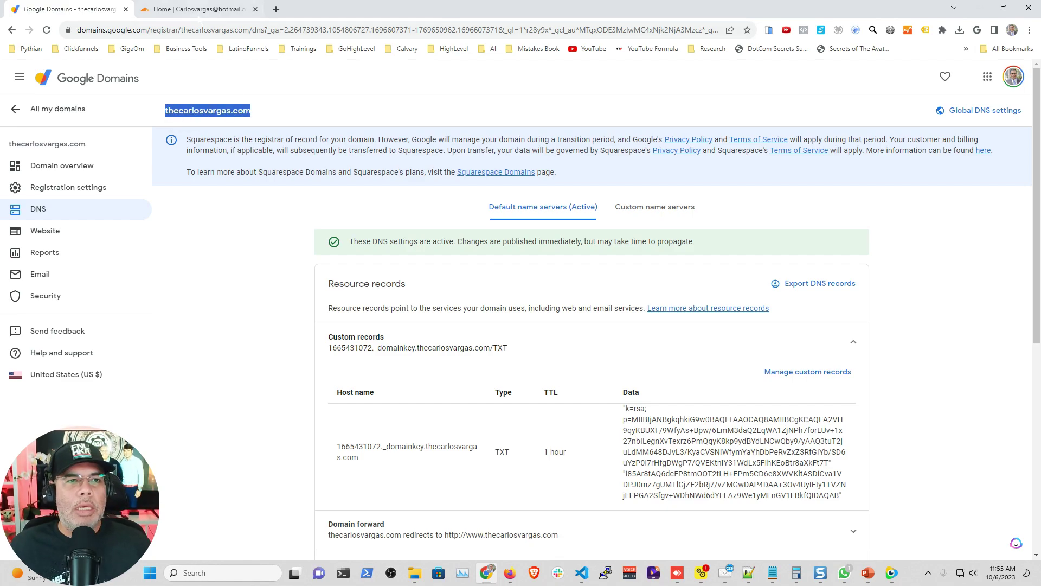
In Cloudflare, add a new site by pasting thecarlosvargas.com and submitting it
click(193, 10)
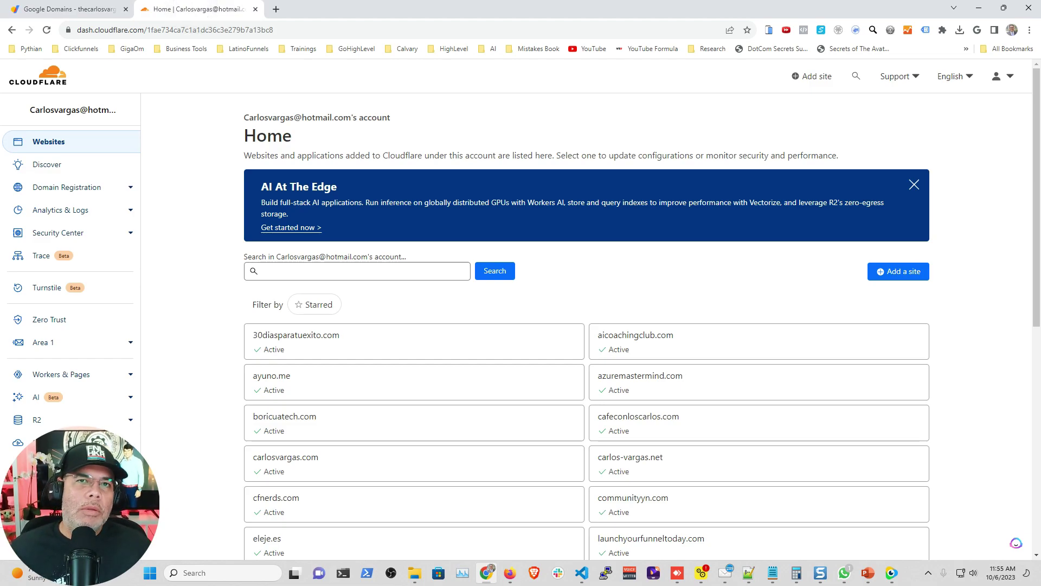
click(895, 275)
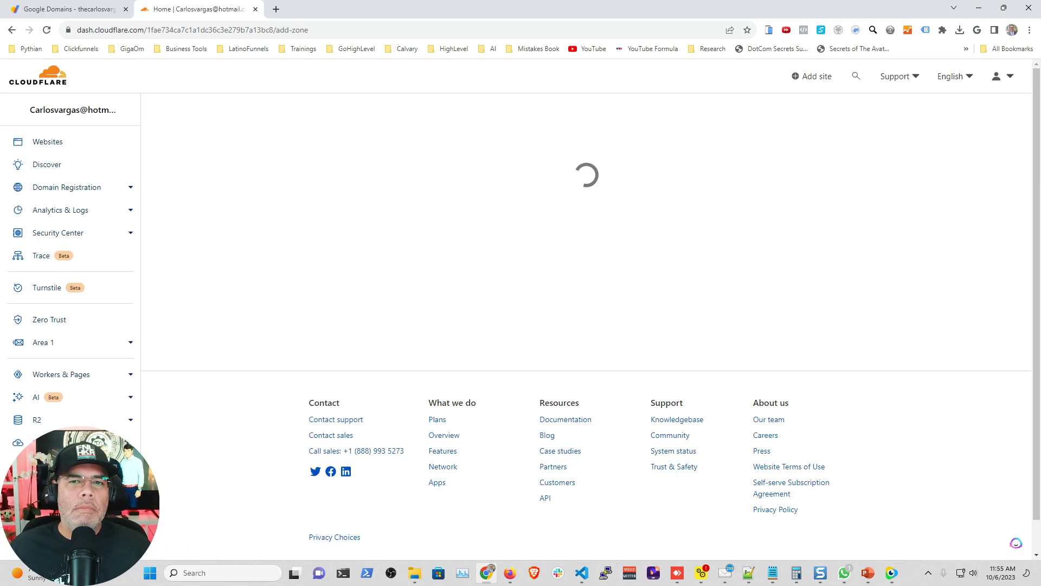
click(295, 233)
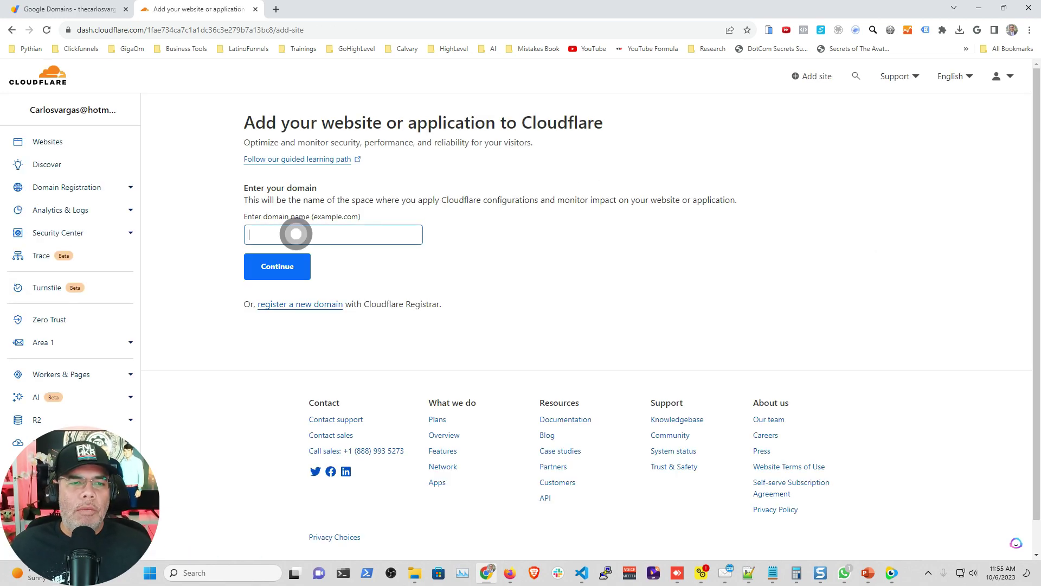
key(ctrl+v)
click(277, 266)
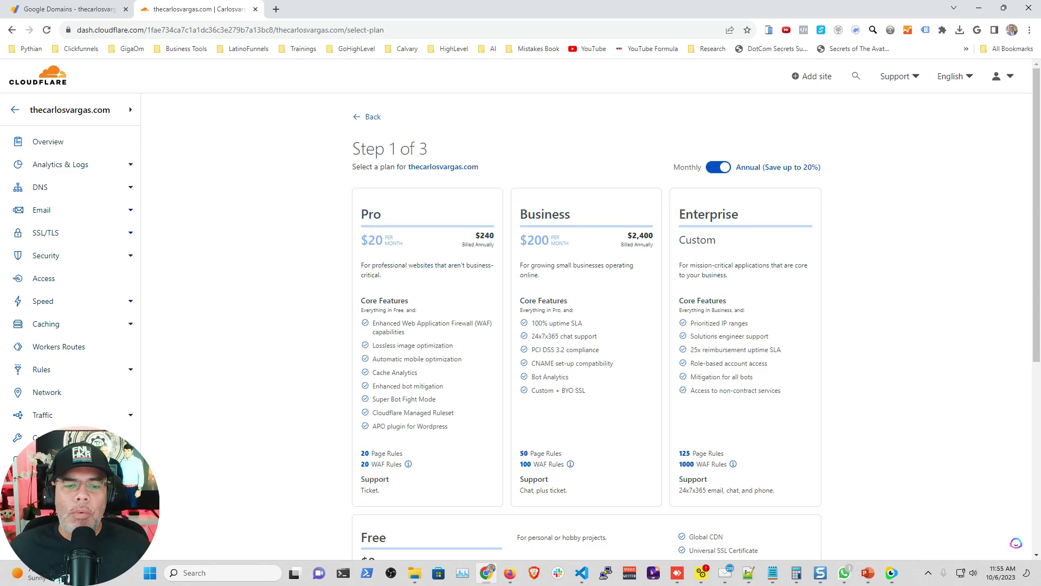
Select and confirm the Free plan for the new site
scroll(586, 325, down, 5)
click(493, 238)
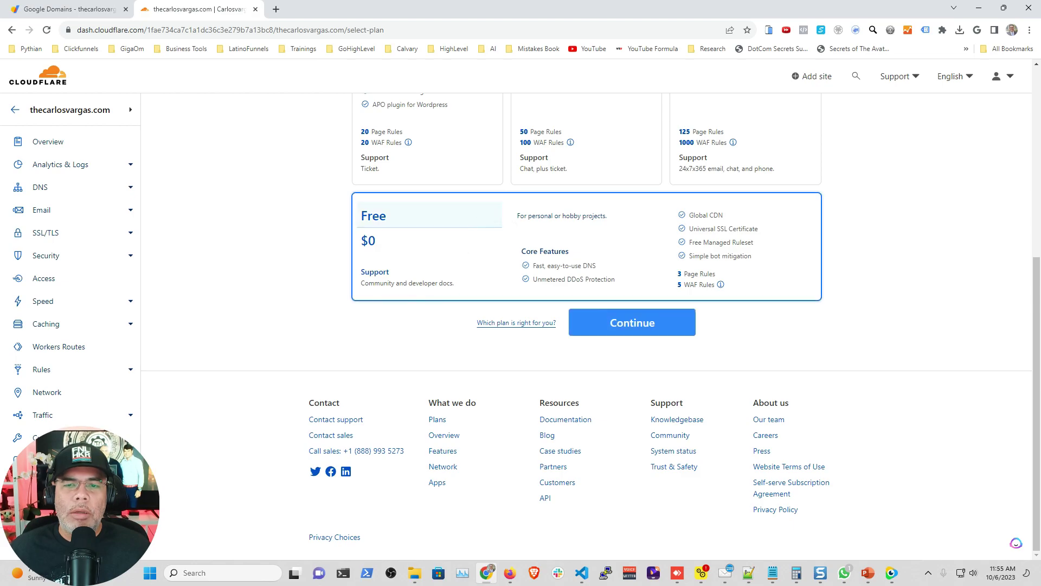
click(643, 325)
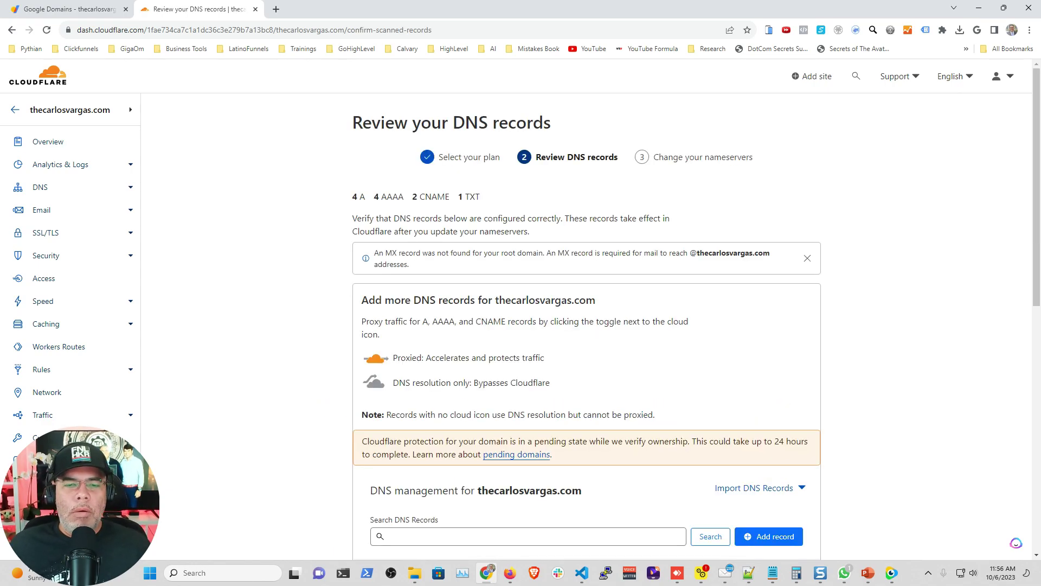
Scroll through the eleven scanned DNS records, then return to Google Domains
scroll(756, 526, down, 5)
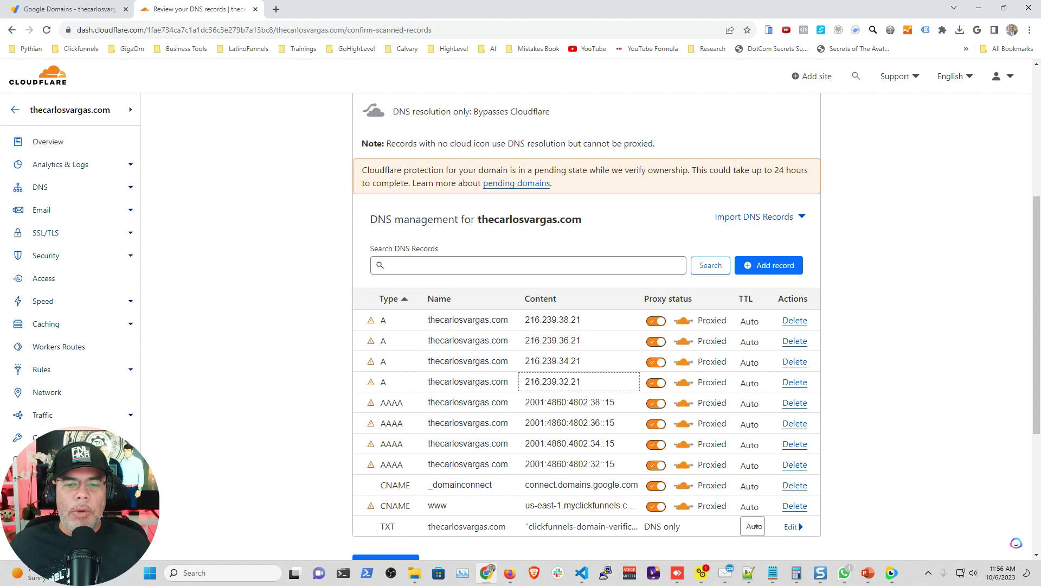
scroll(756, 526, down, 2)
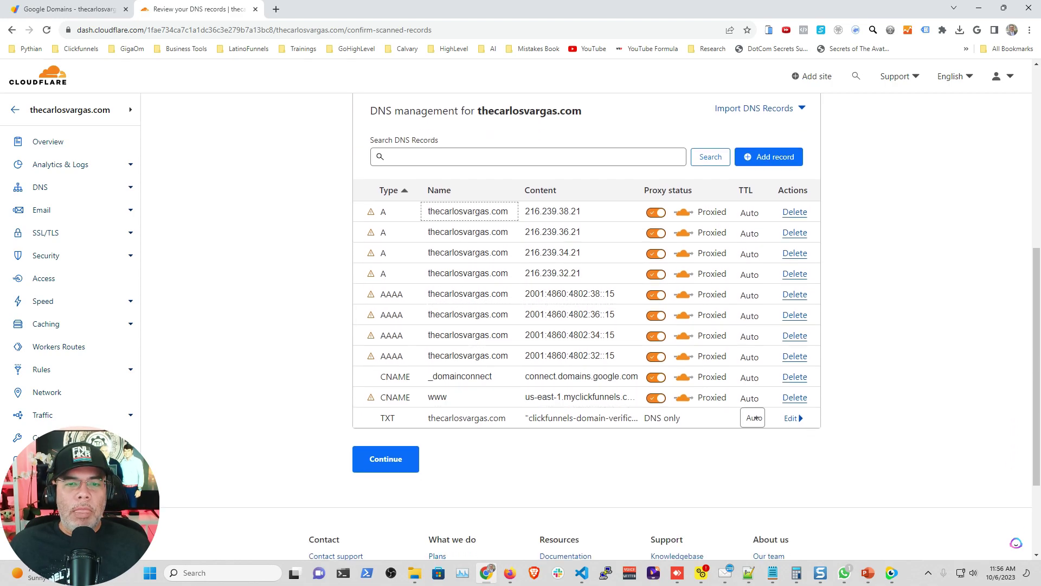
click(74, 10)
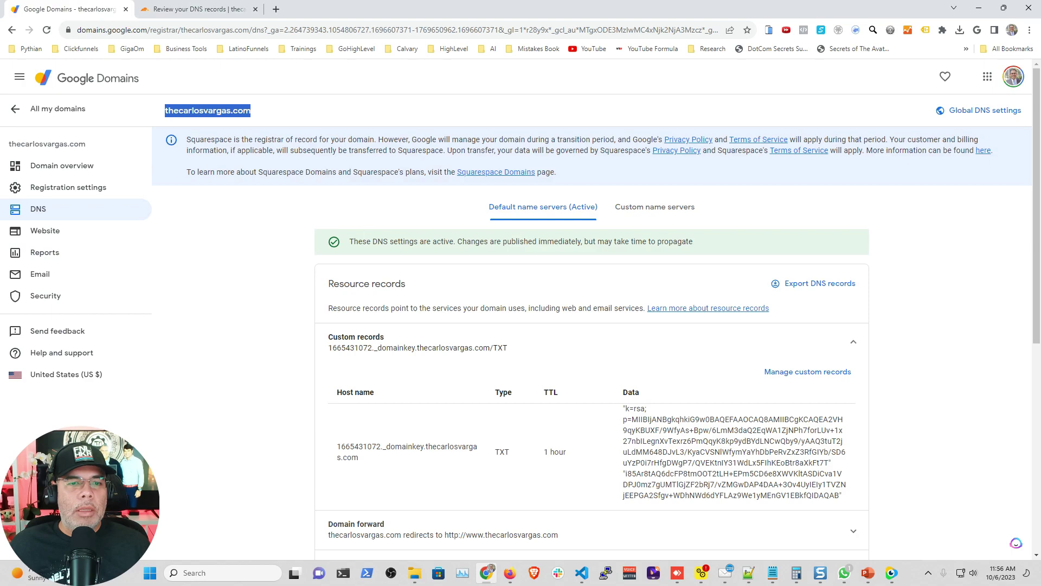
Compare the Google Domains DNS records, then return to Cloudflare's records review
scroll(597, 325, down, 4)
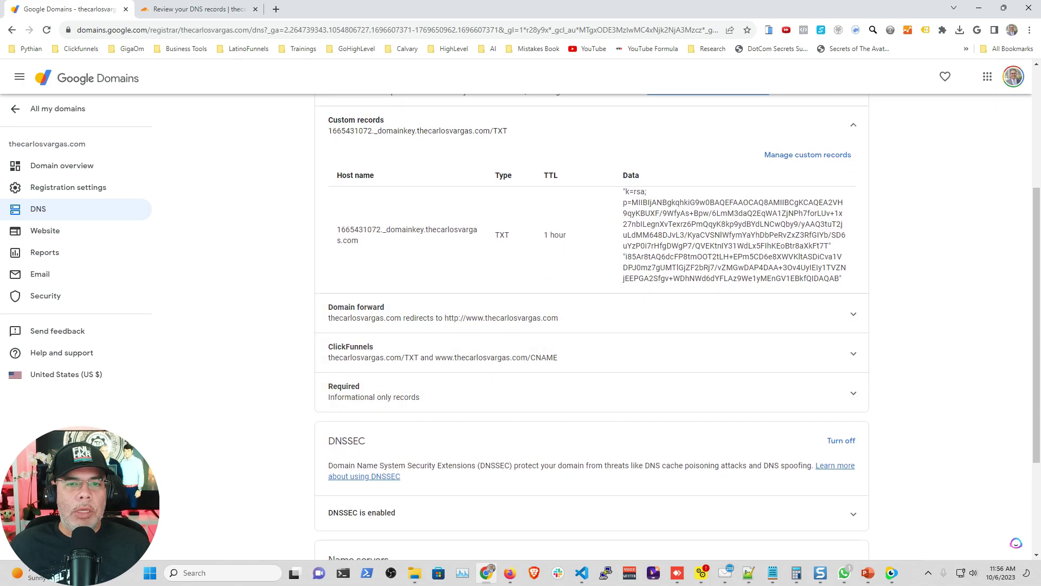
scroll(596, 326, up, 3)
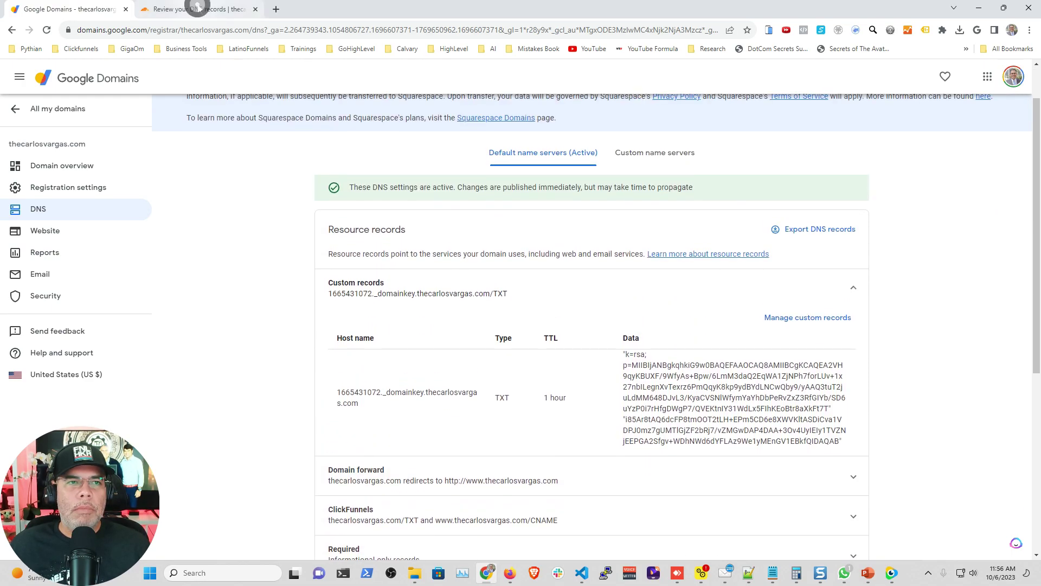
click(190, 9)
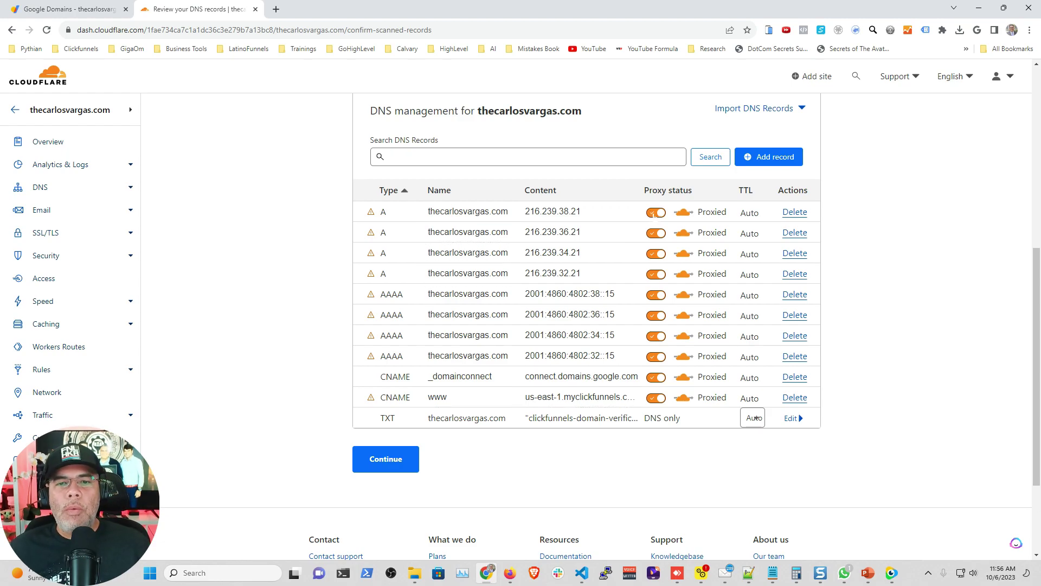
Set the four A records (216.239.x.21) and four AAAA records (2001:4860:4802::15) to DNS only
click(655, 212)
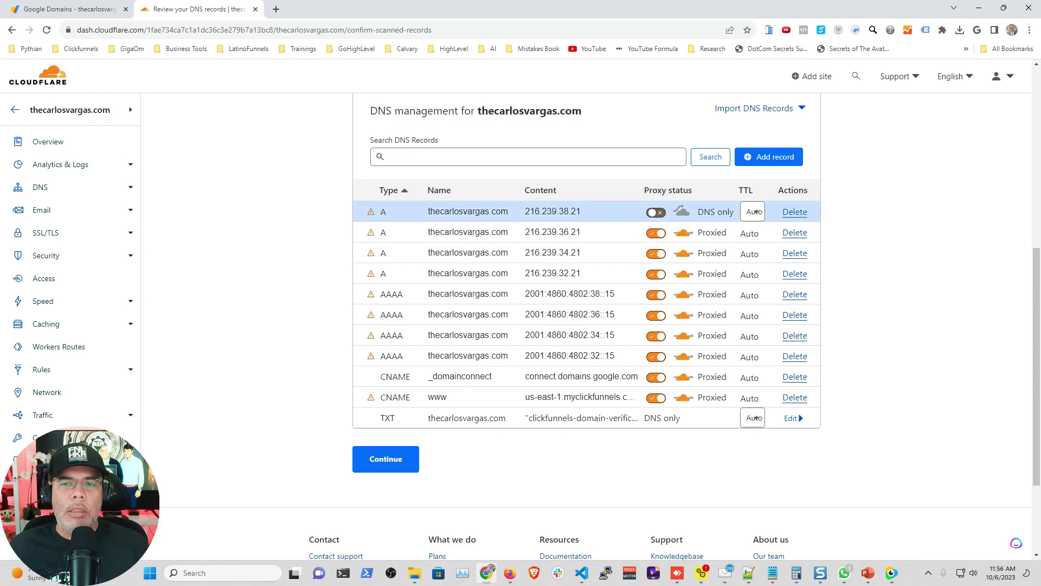
click(656, 232)
click(656, 254)
click(655, 274)
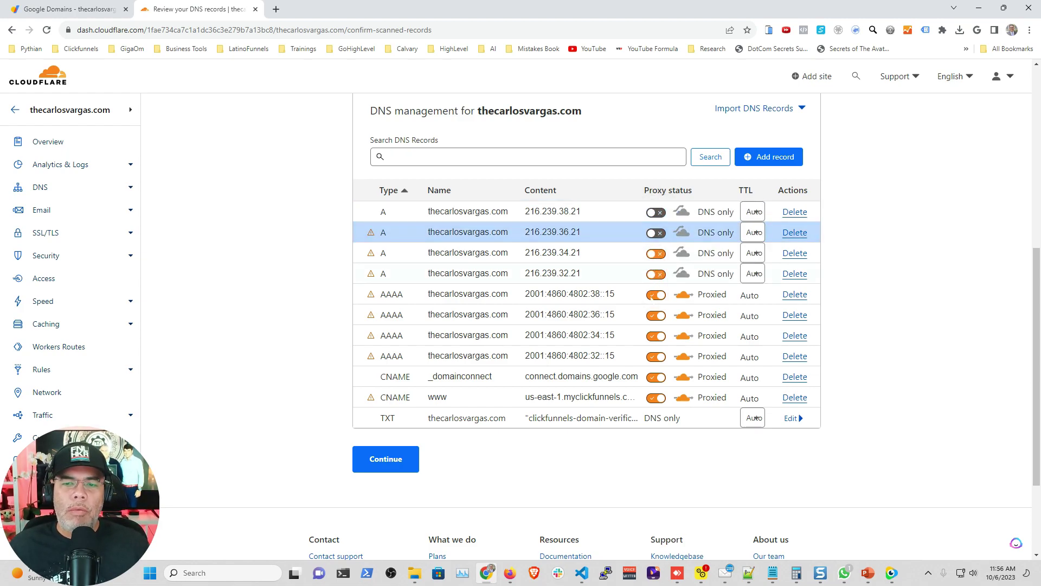
click(656, 294)
click(655, 315)
click(656, 335)
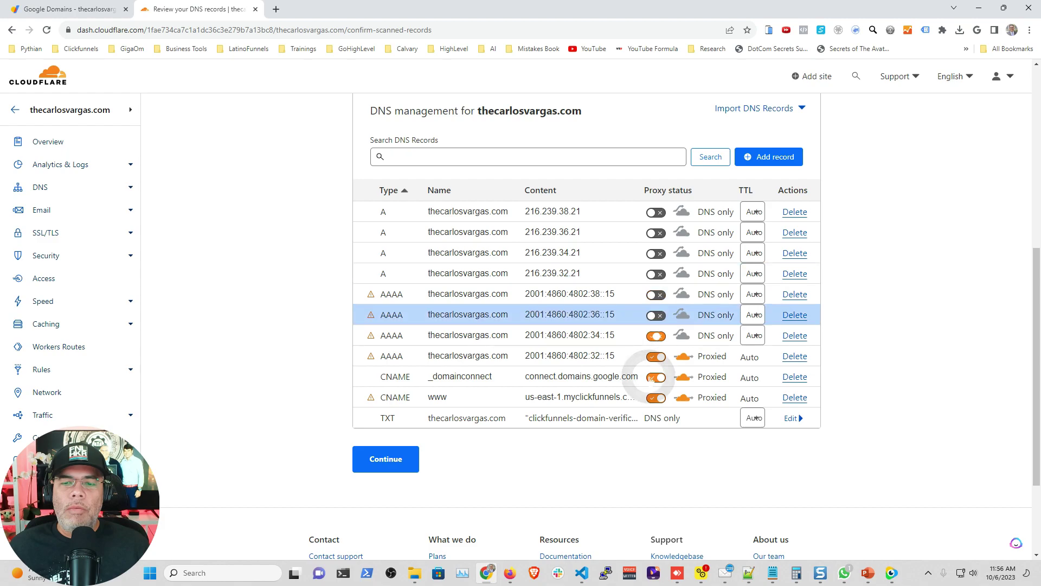
click(655, 357)
Set the _domainconnect and www CNAME records to DNS only and continue past the review
click(656, 377)
click(655, 398)
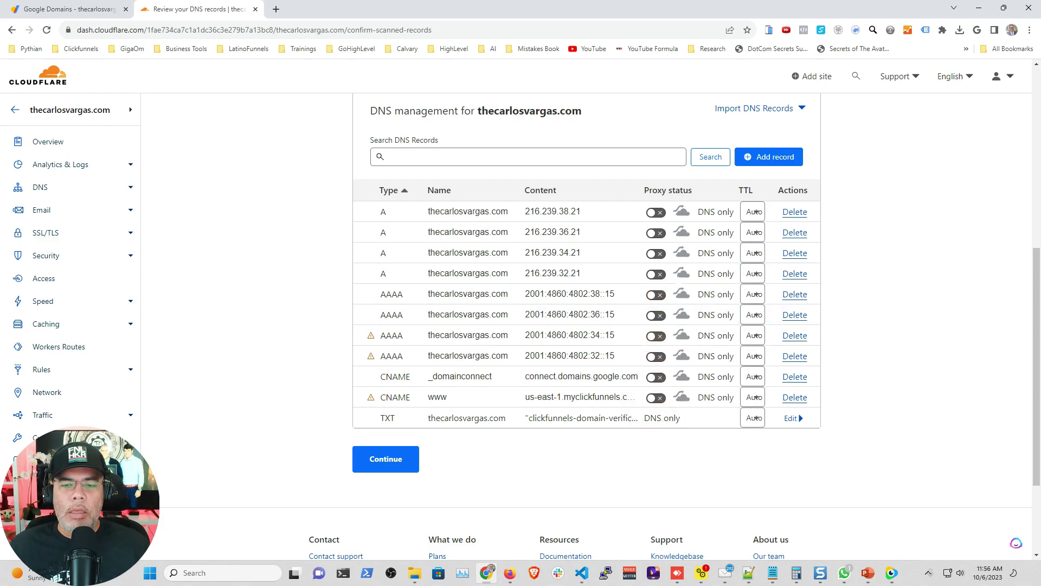
scroll(585, 326, down, 2)
scroll(586, 326, up, 2)
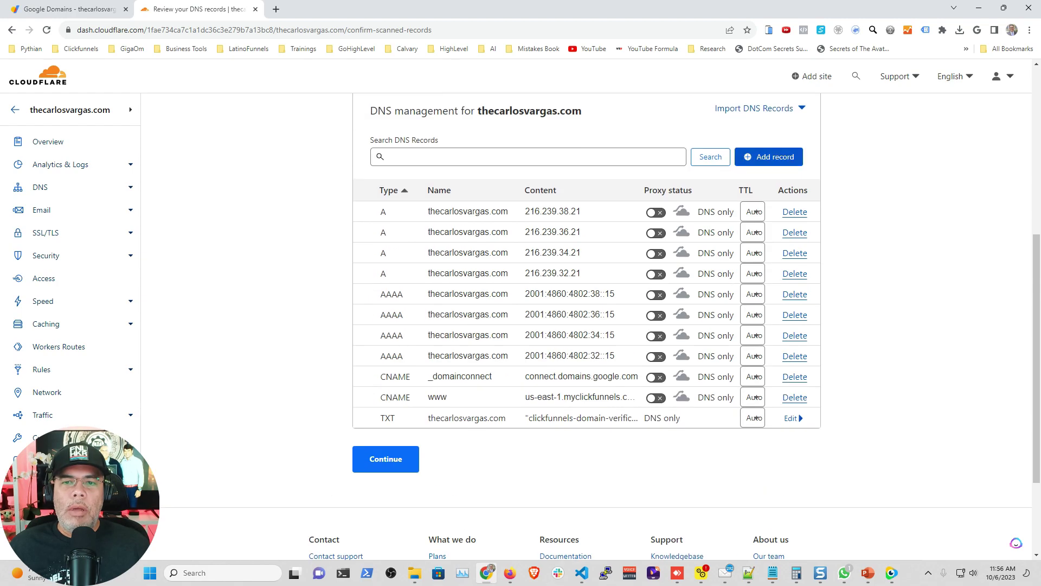
click(374, 463)
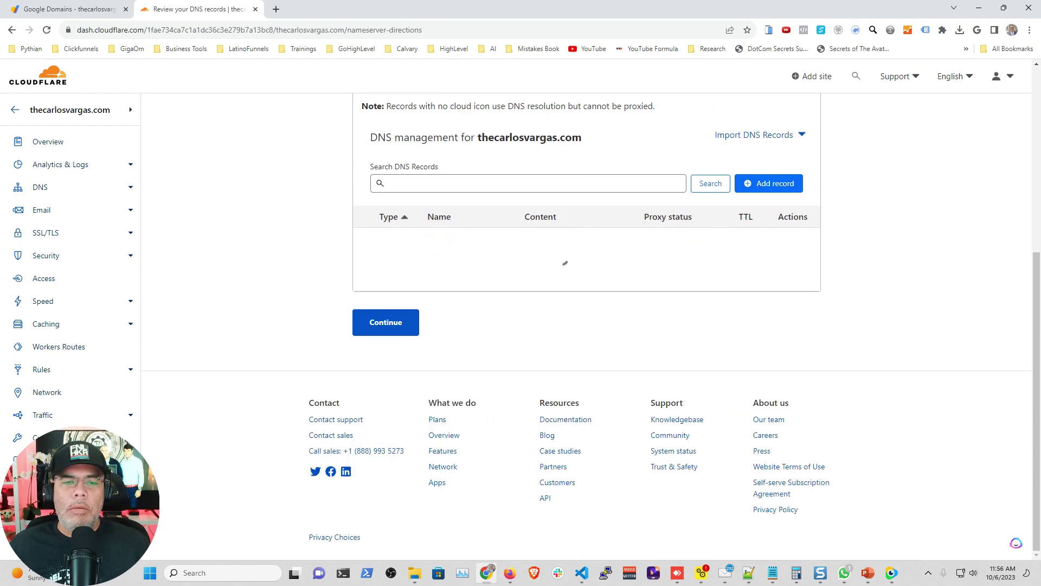
Copy the first Cloudflare nameserver, jerome.ns.cloudflare.com, and return to Google Domains
scroll(694, 314, down, 4)
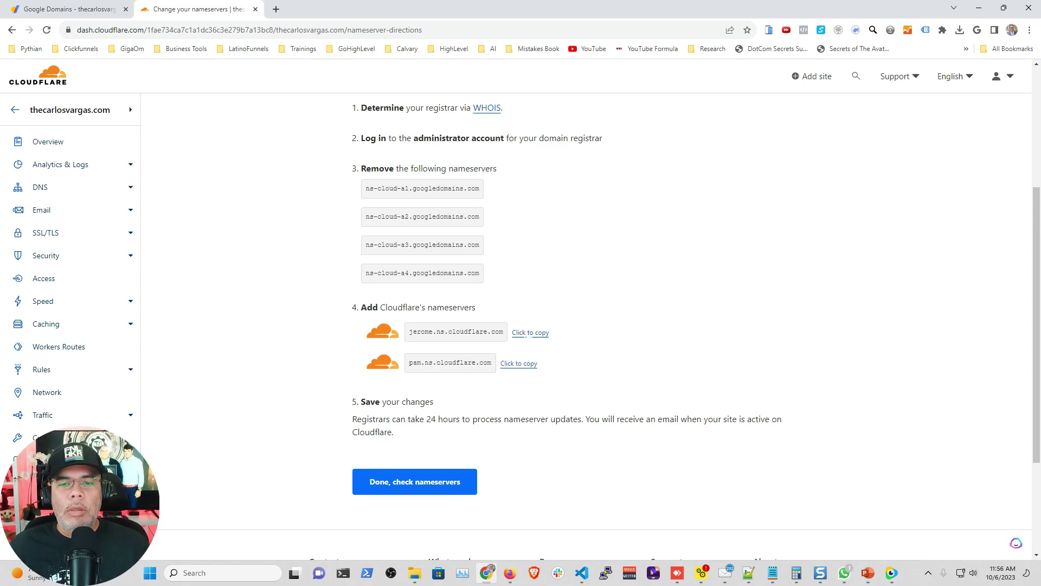
click(531, 333)
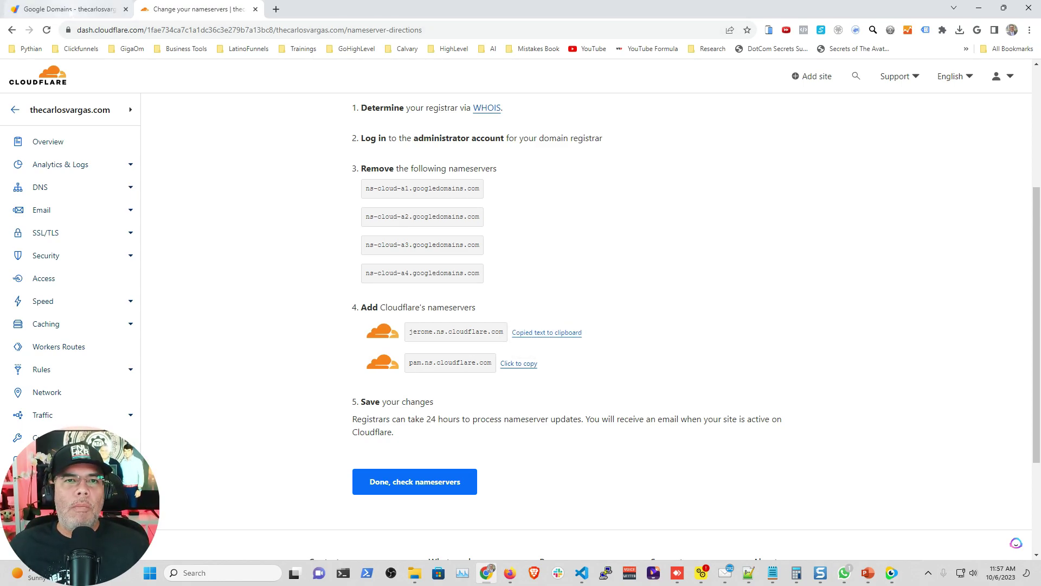
key(ctrl+shift+Tab)
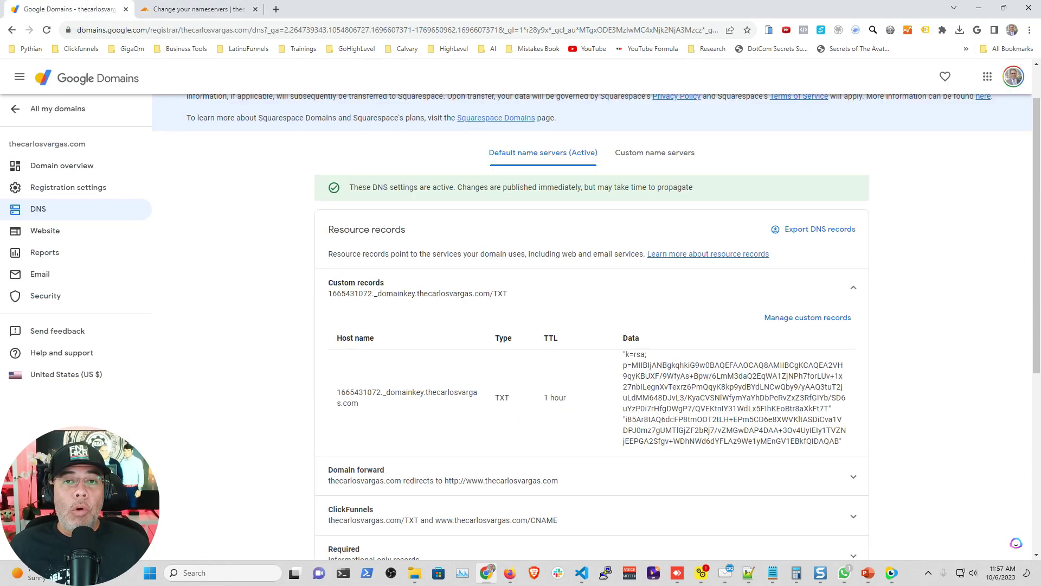
Switch to custom name servers and paste jerome.ns.cloudflare.com as the first name server
scroll(662, 242, up, 1)
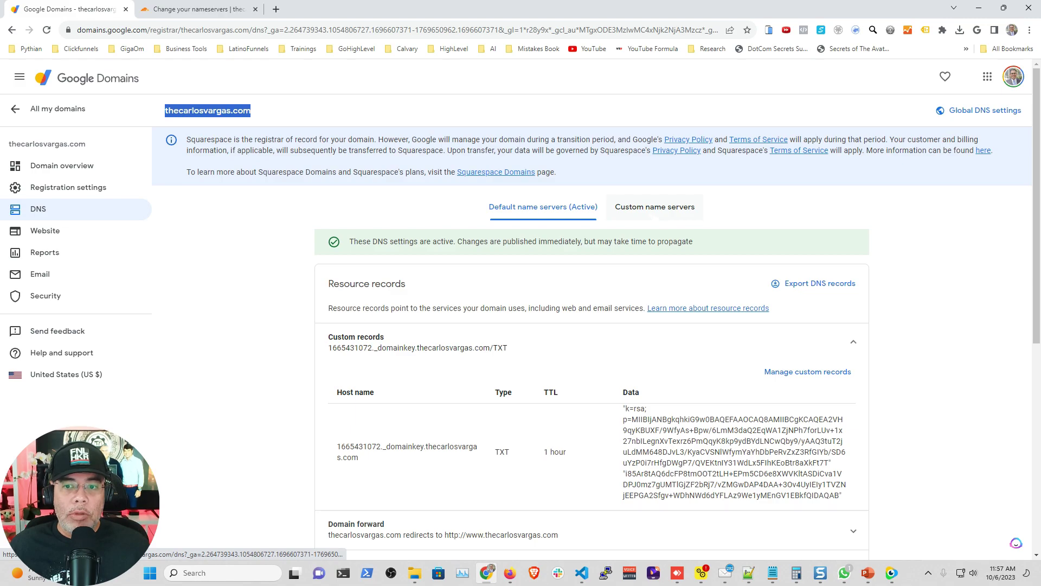
click(655, 209)
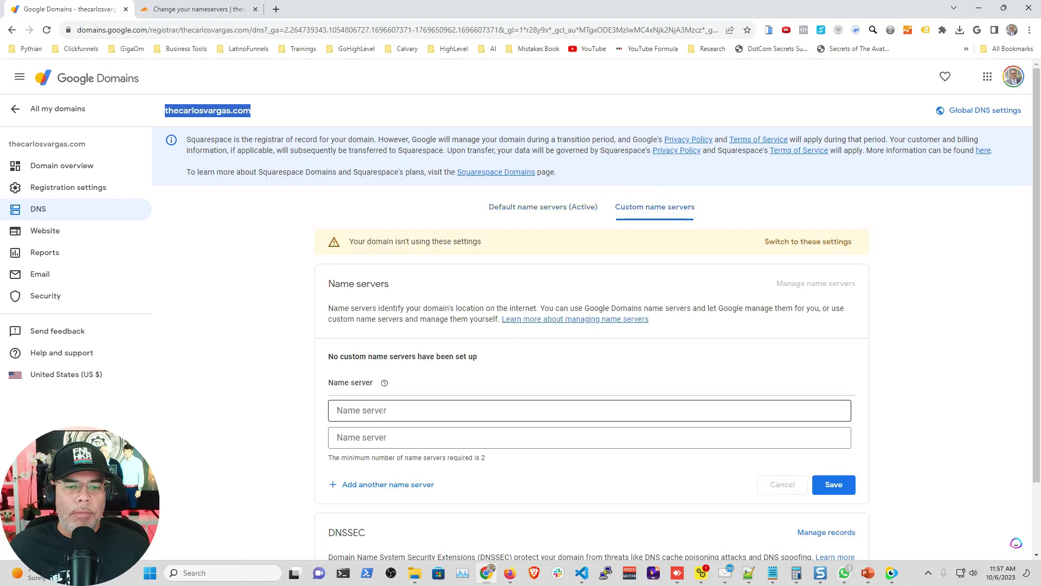
click(381, 410)
key(ctrl+v)
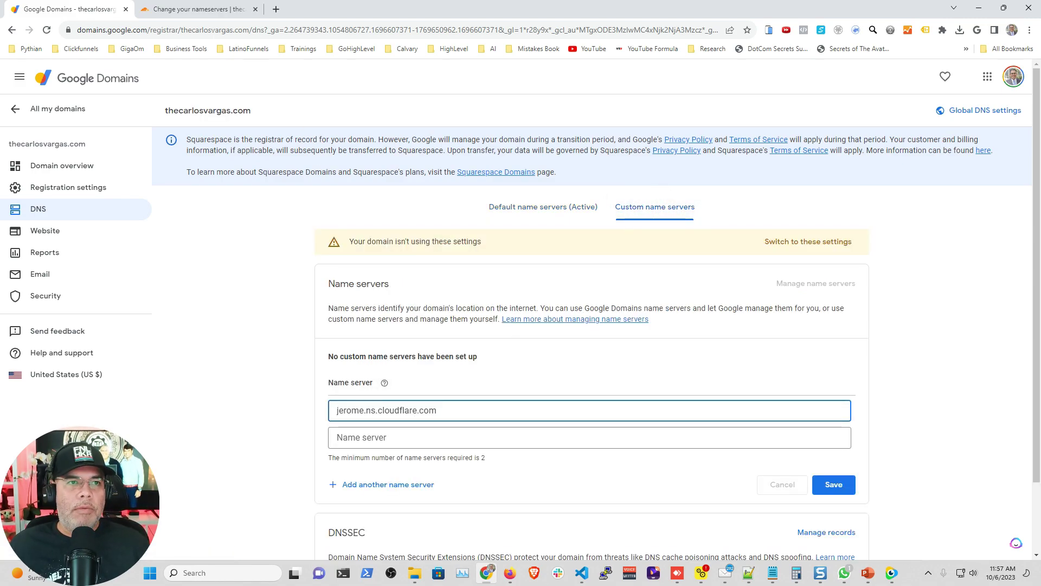
Copy pam.ns.cloudflare.com from Cloudflare, add it as the second name server, and save
click(198, 9)
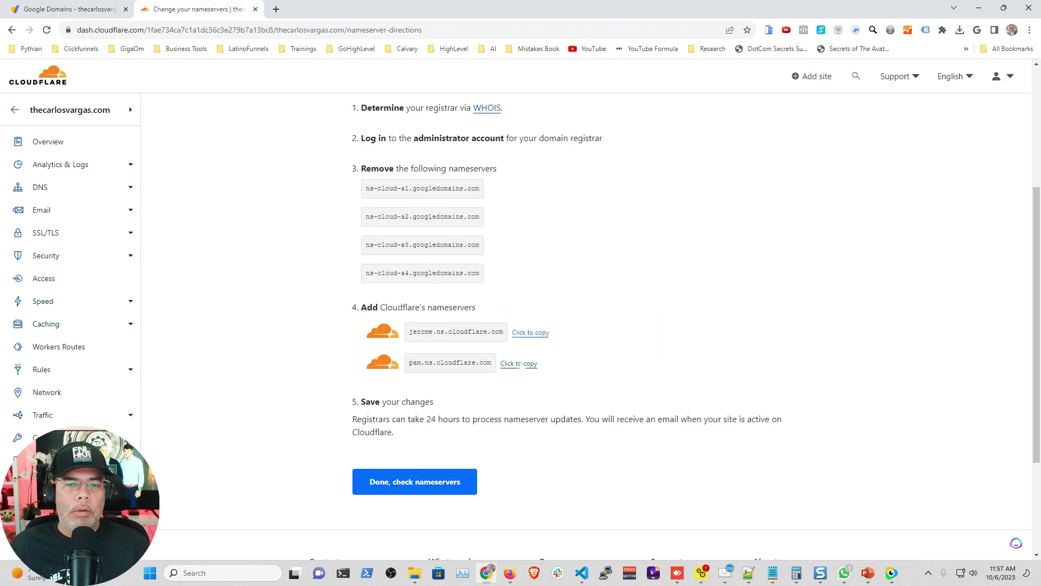
click(519, 364)
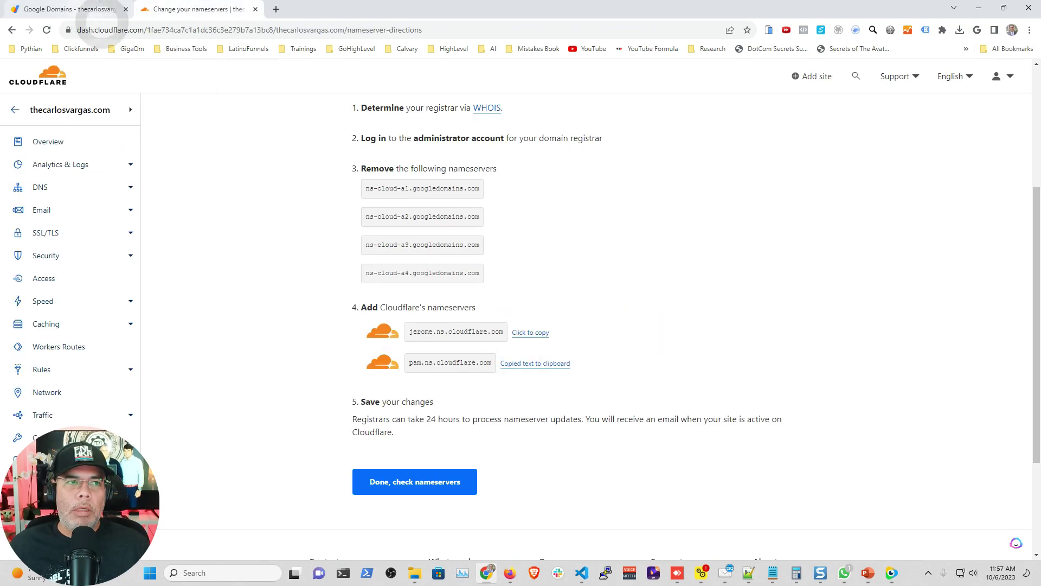
click(94, 10)
click(383, 437)
key(ctrl+v)
scroll(836, 394, down, 2)
click(838, 402)
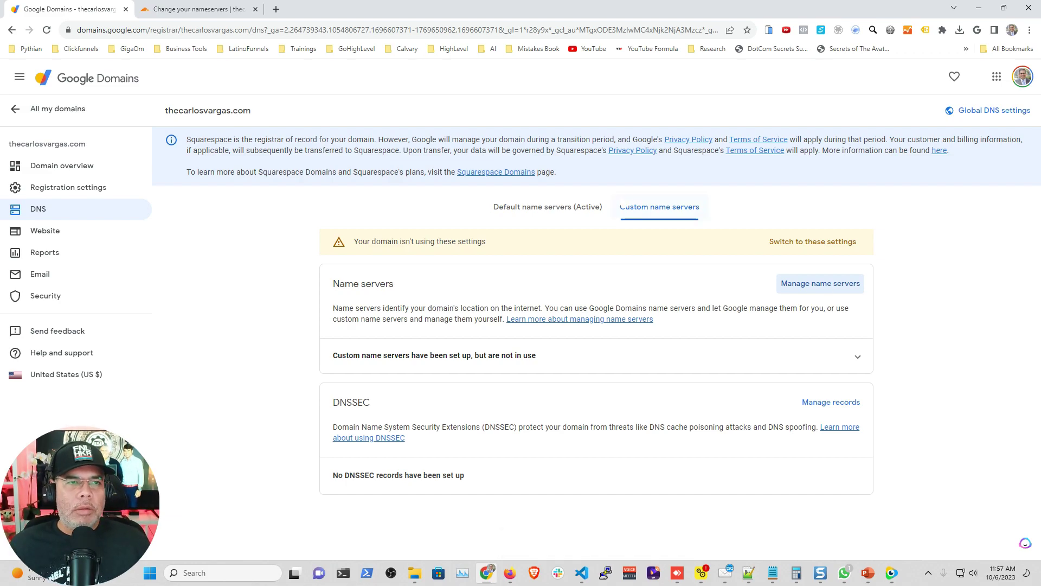
click(191, 9)
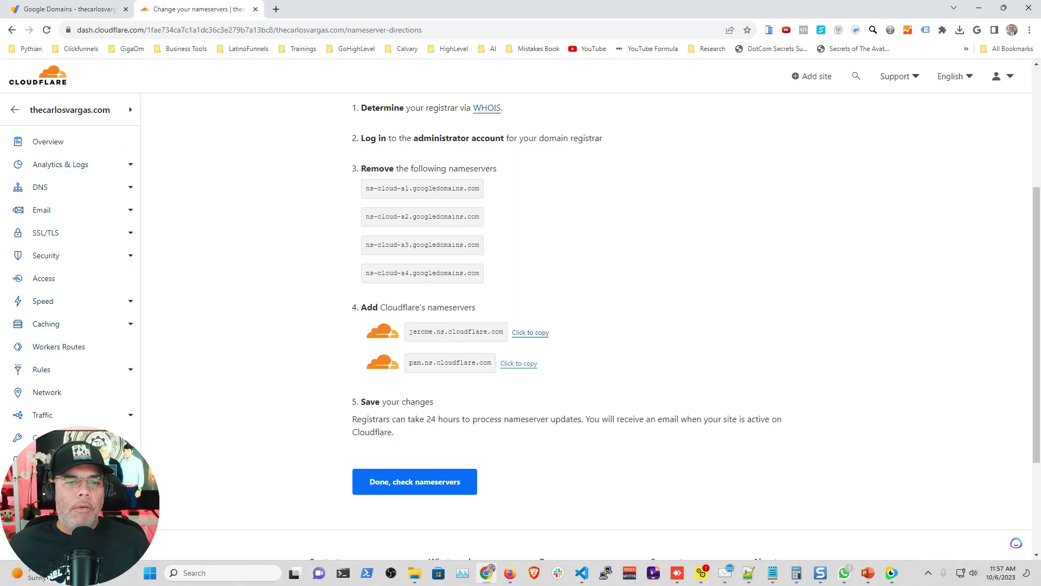
Confirm the nameserver change, start the Quick Start Guide, and keep Automatic HTTPS Rewrites on
click(428, 484)
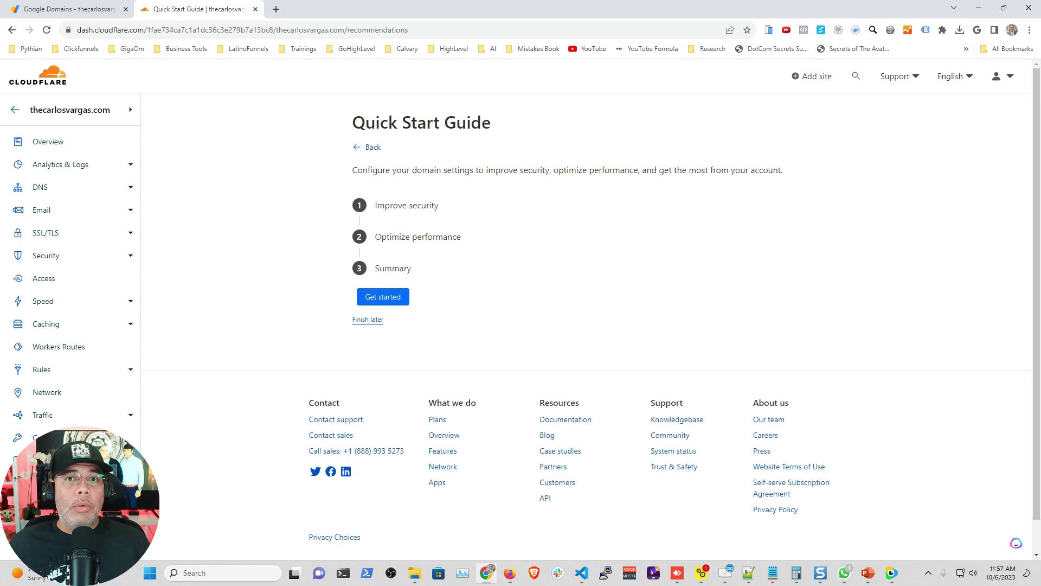
click(383, 297)
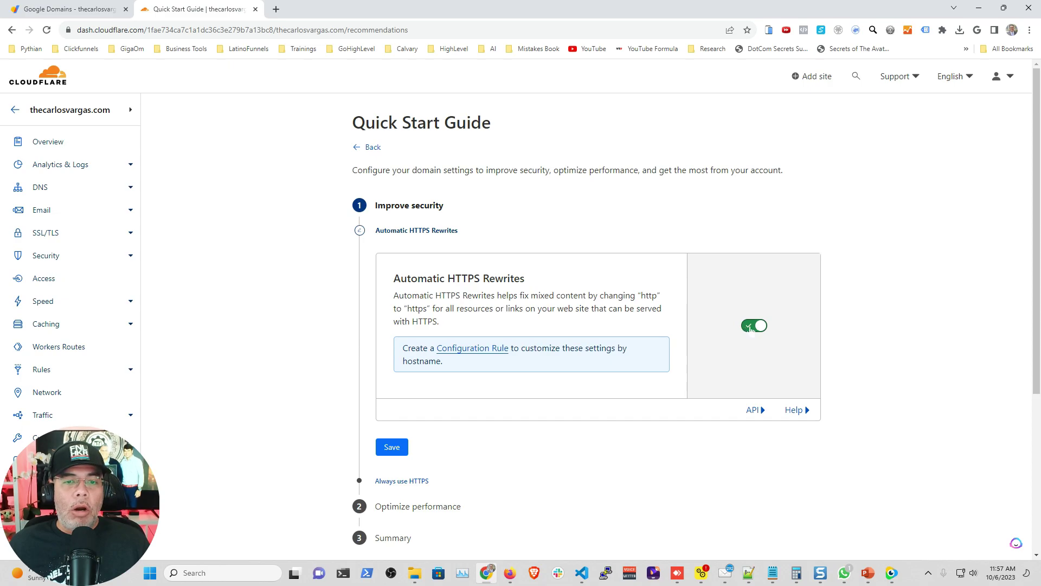
click(394, 448)
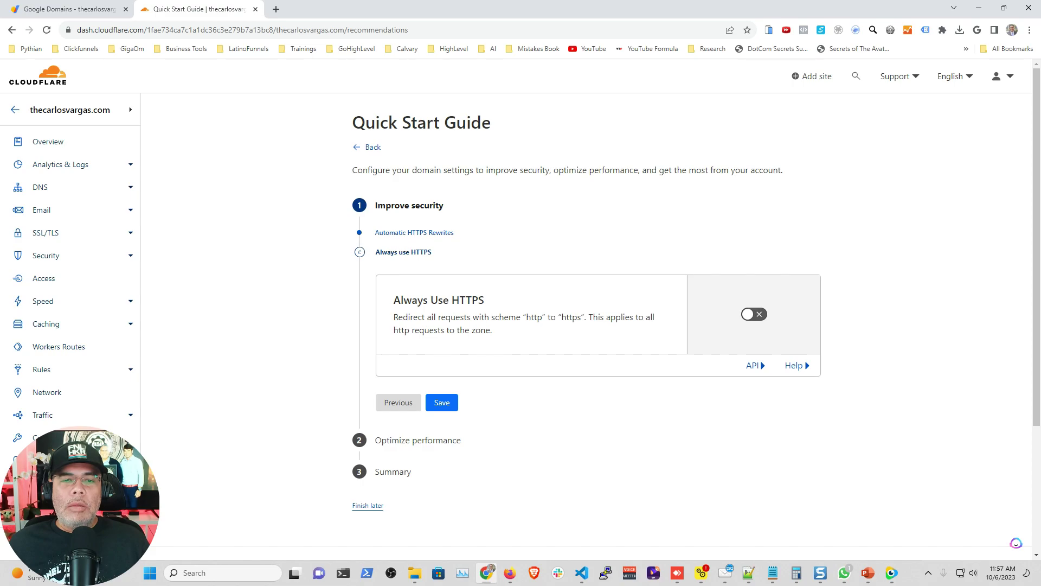
Turn on Always Use HTTPS, keep Brotli compression on, and finish the guide
click(760, 315)
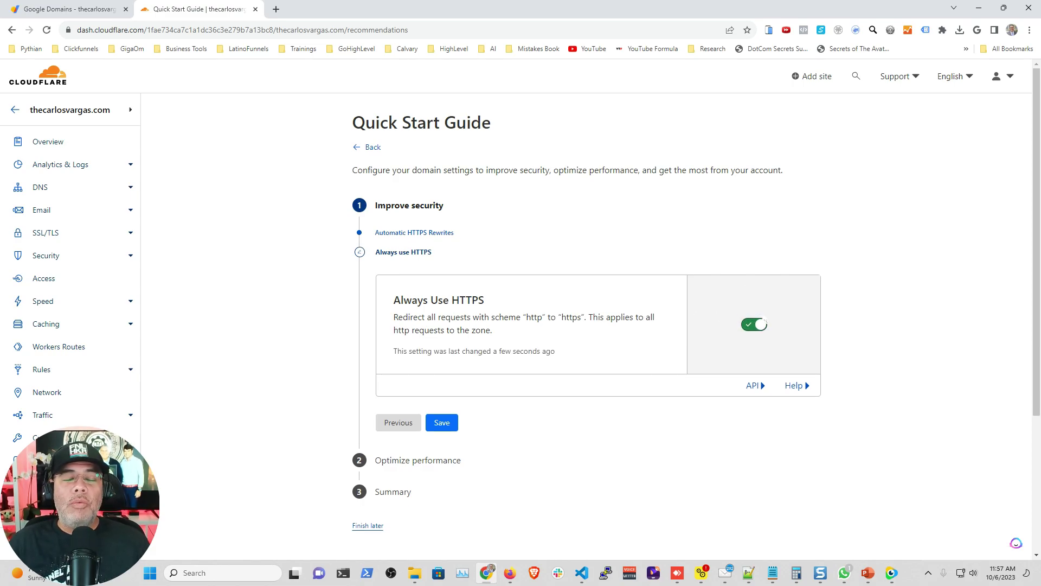
click(437, 424)
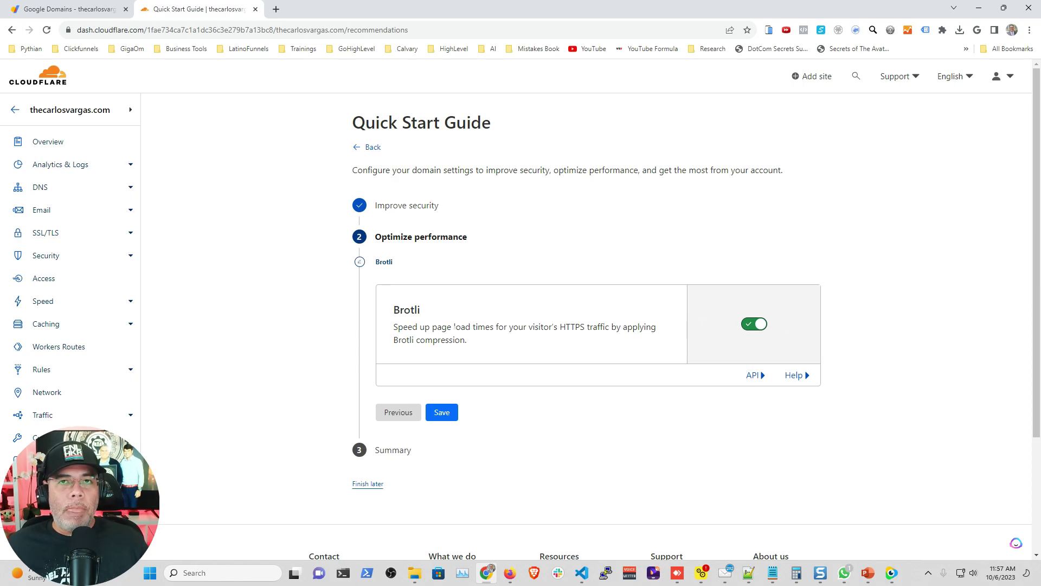
click(449, 416)
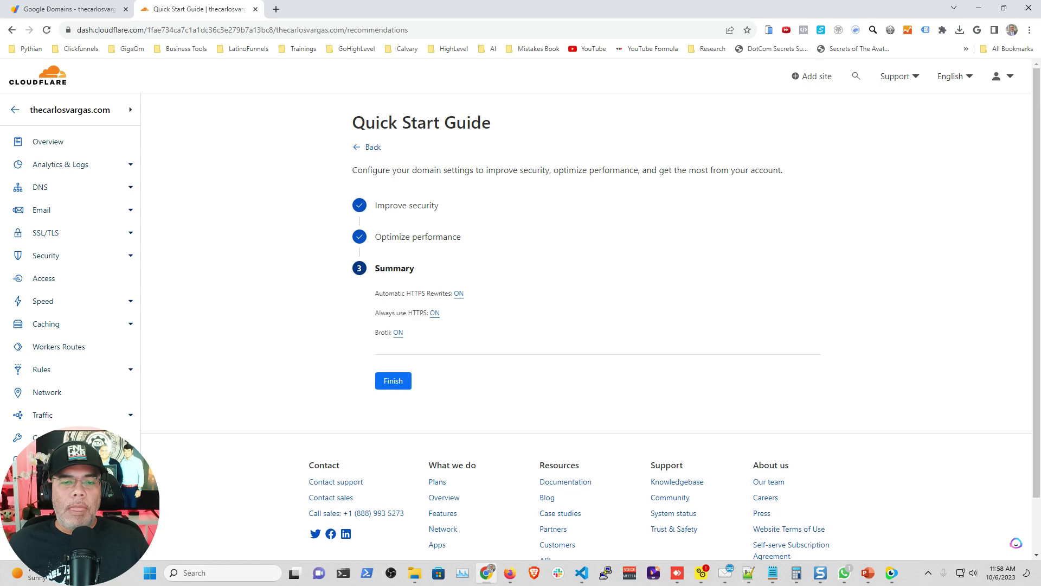
click(392, 381)
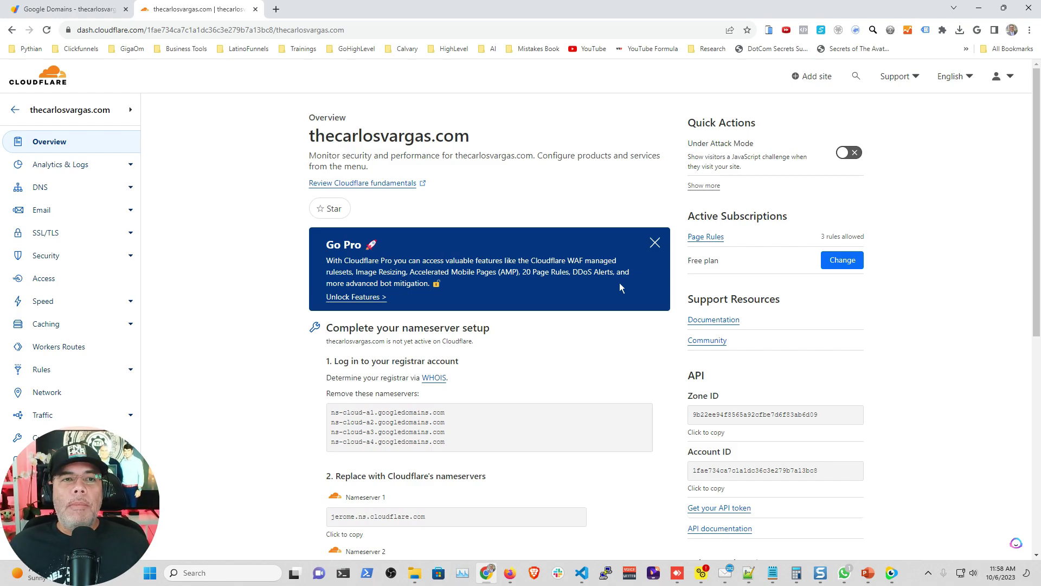
On the thecarlosvargas.com Overview, request a nameserver check
scroll(621, 287, down, 5)
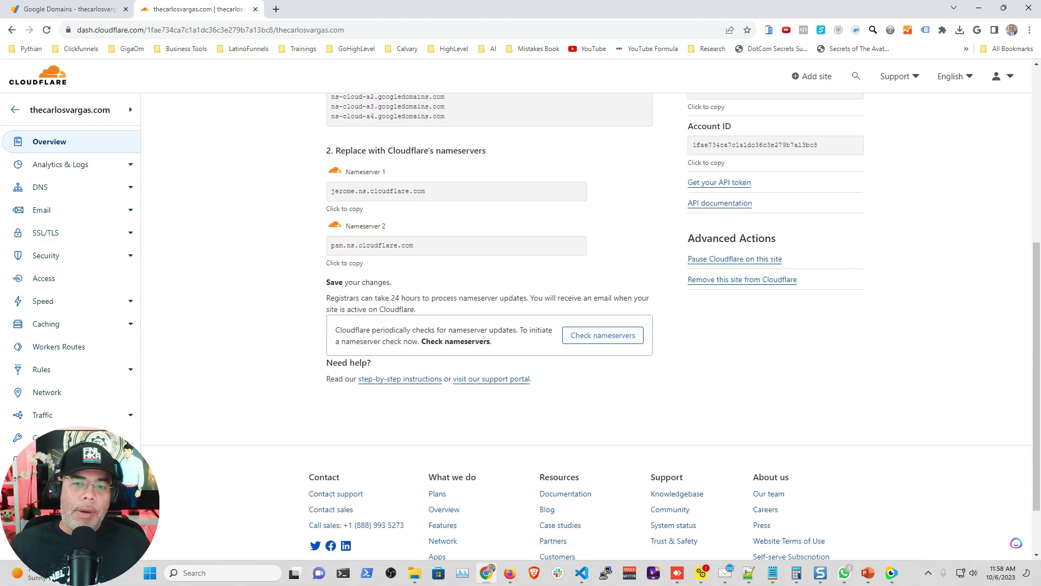
click(603, 336)
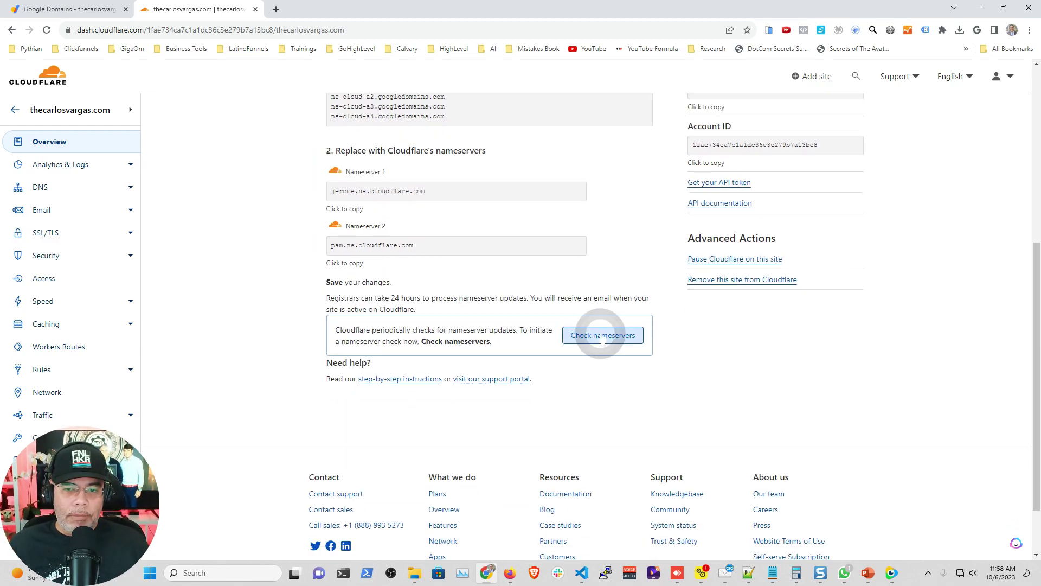